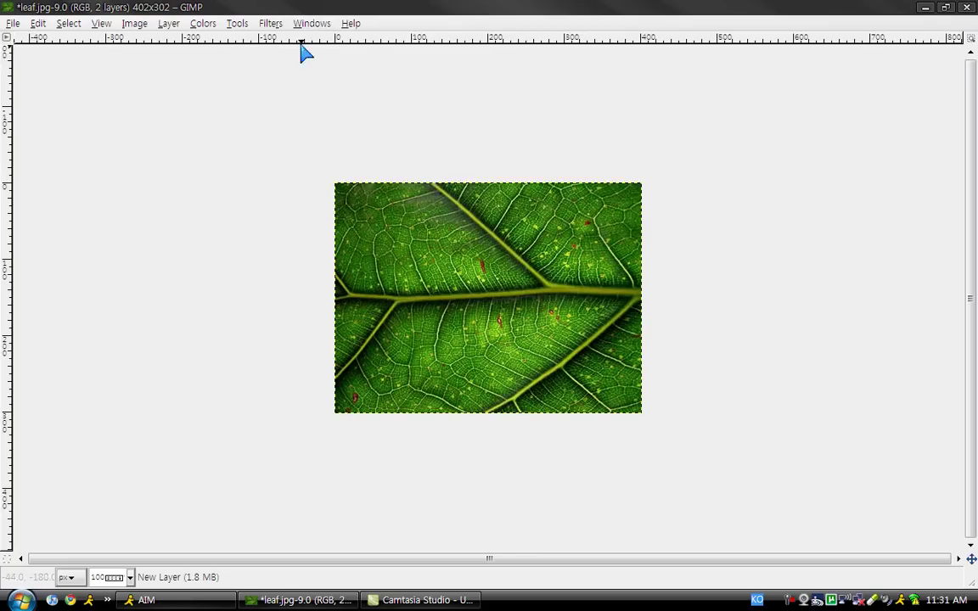
Bring up the Toolbox and show the Layers tab in the dock
key("ctrl+b")
left_click(232, 10)
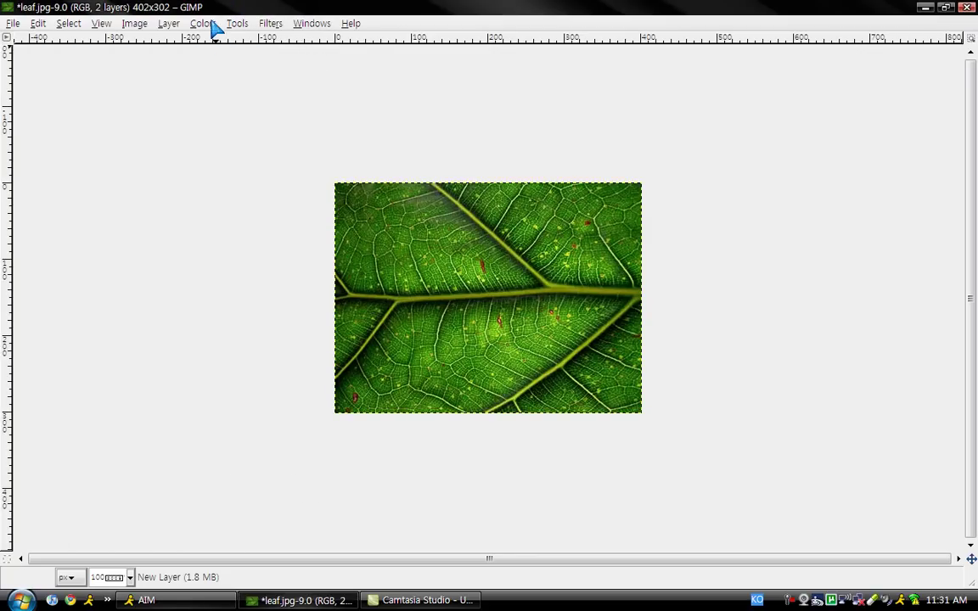
left_click(194, 25)
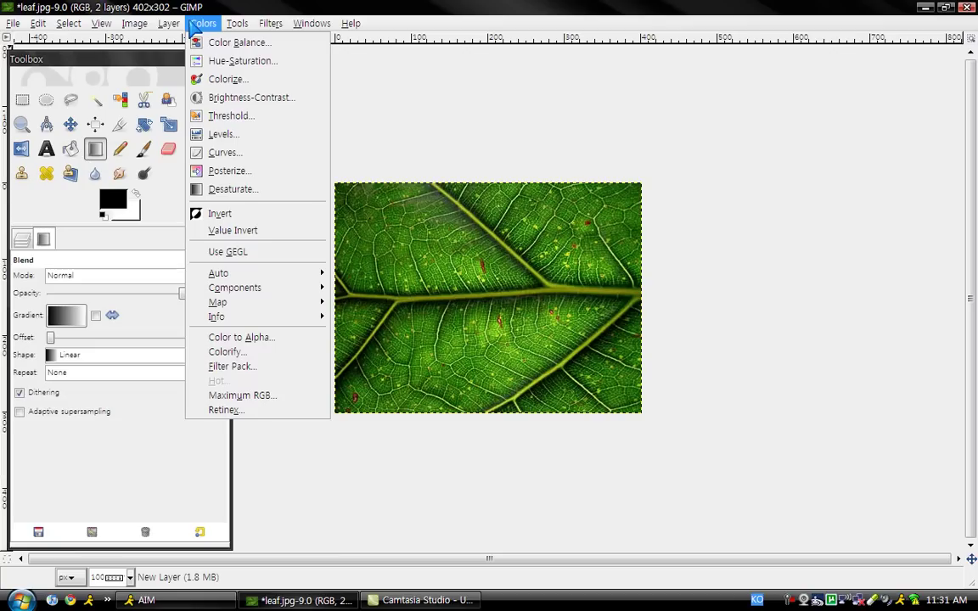
key("Escape")
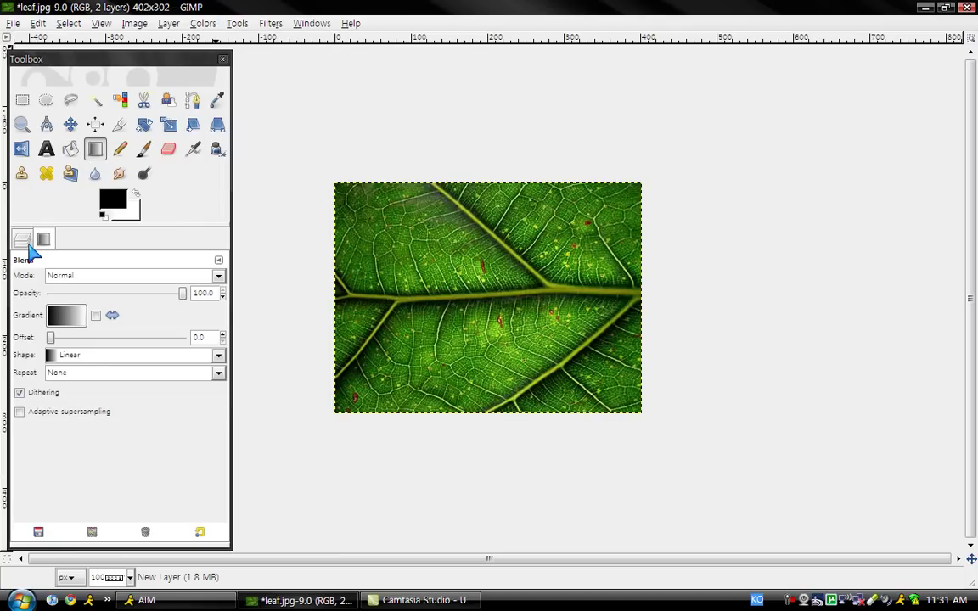
left_click(22, 239)
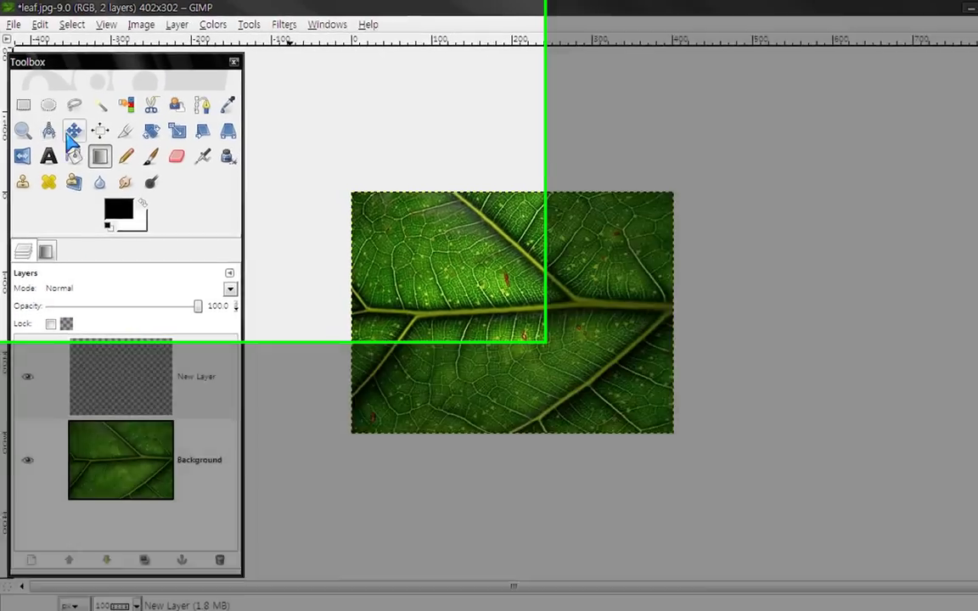
Draw a circular ellipse selection on the upper-left leaf, just above the central vein
left_click(46, 100)
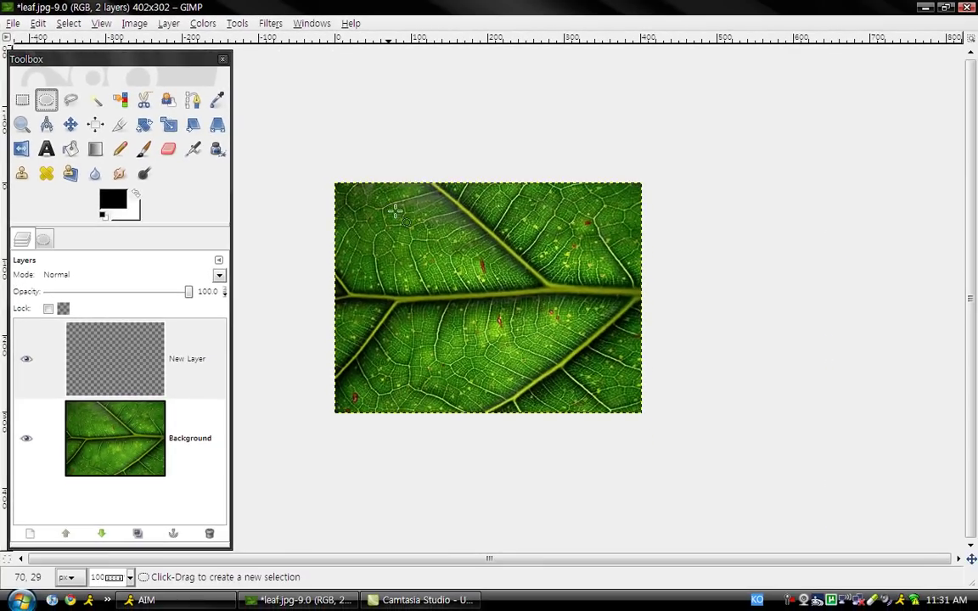
left_click_drag(389, 206, 481, 302)
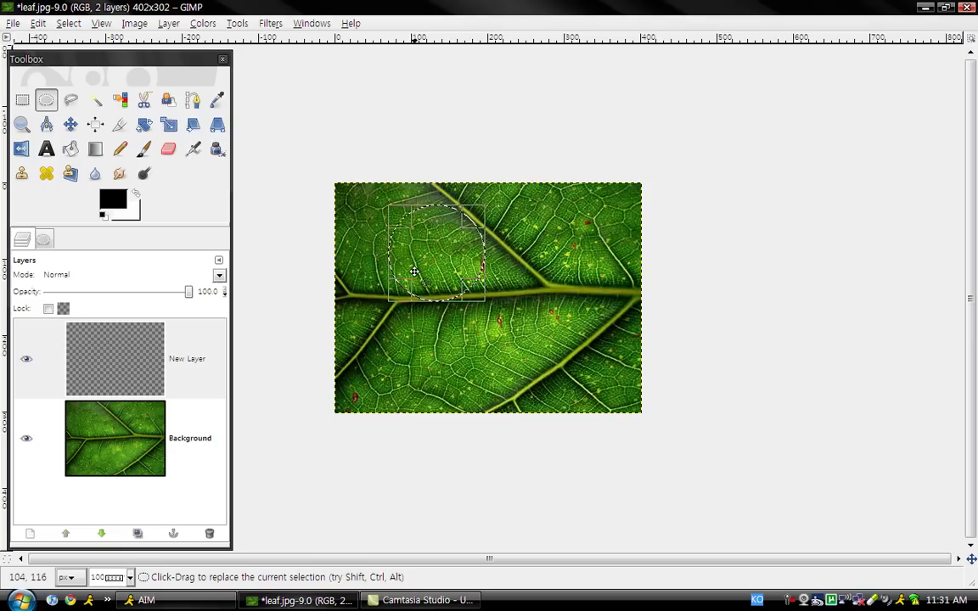
mouse_move(444, 252)
left_mouse_down()
mouse_move(424, 255)
mouse_move(428, 244)
left_mouse_up()
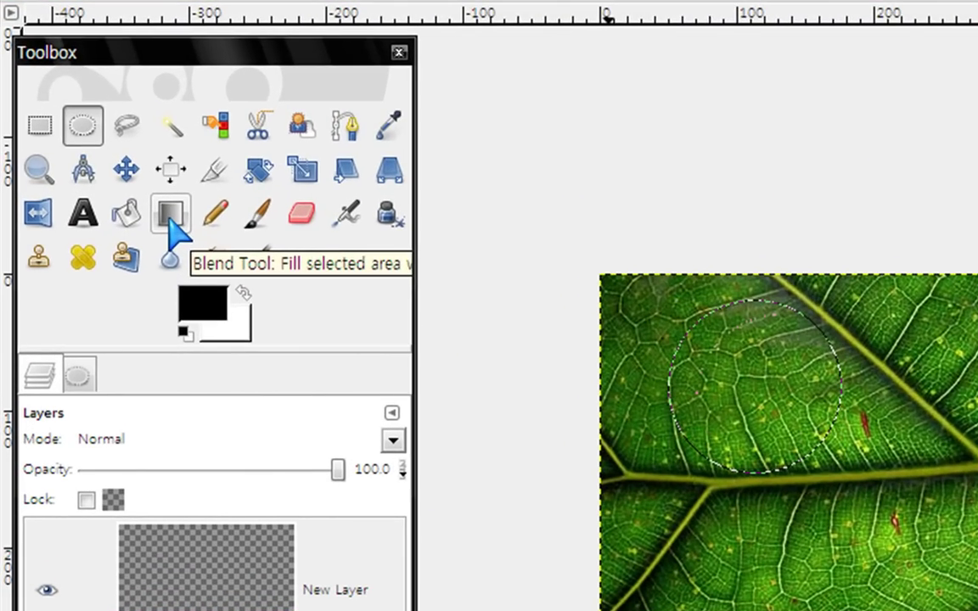
Use the Blend tool to fill the circle with a black-to-white linear gradient
left_click(172, 222)
left_click(79, 374)
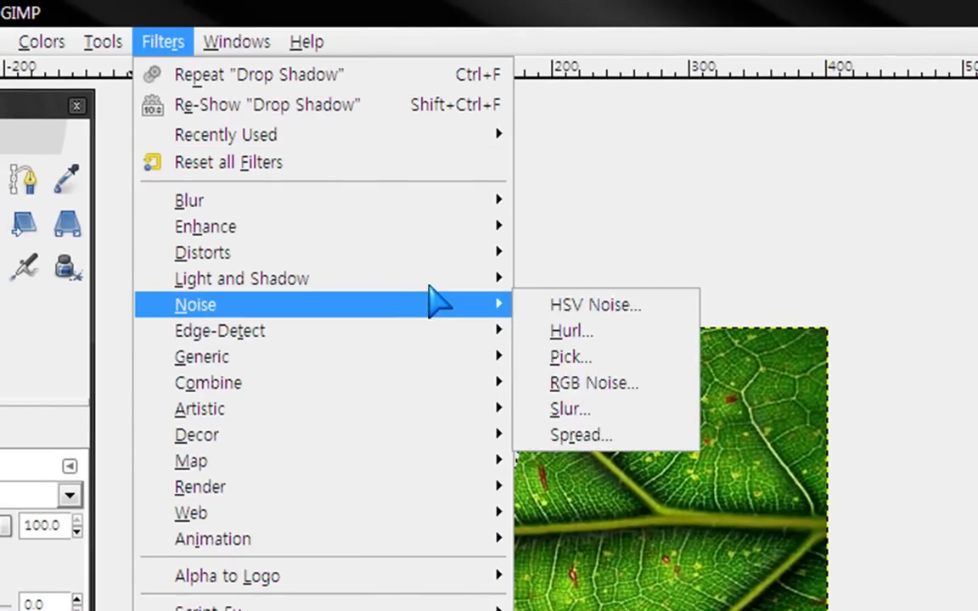
Apply a Drop Shadow with offset 3, 3, blur radius 15 and opacity 70
mouse_move(430, 284)
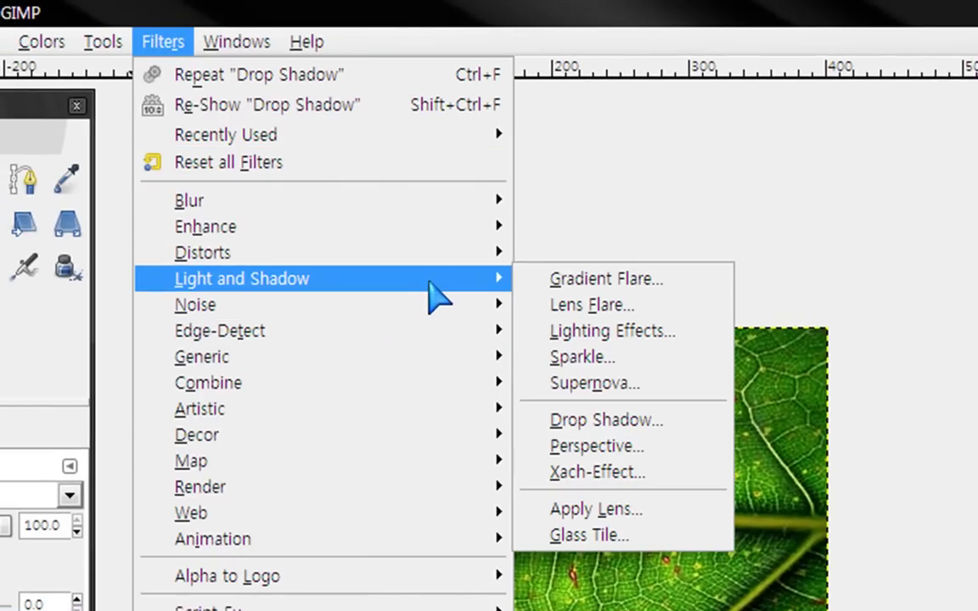
left_click(606, 420)
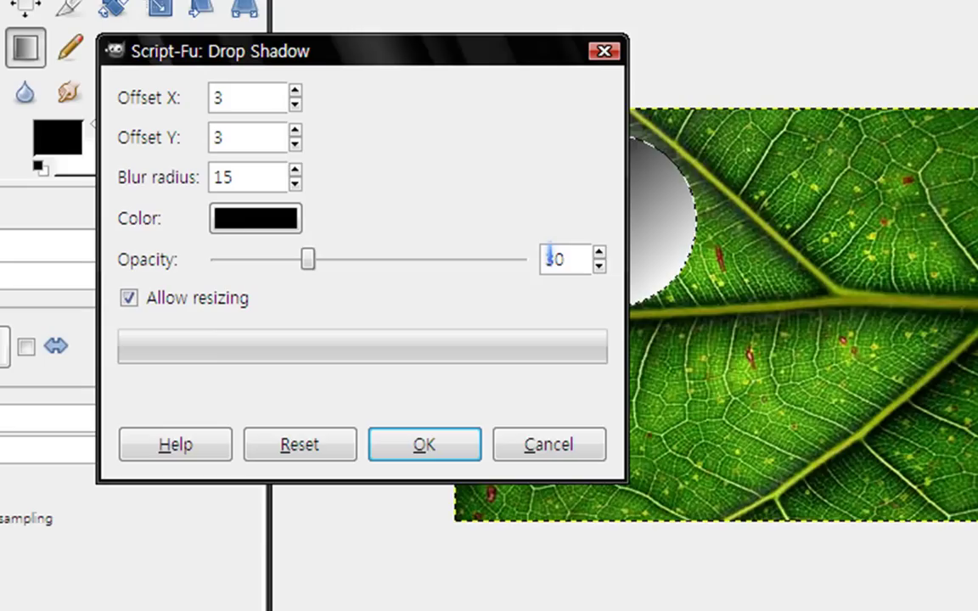
type("7")
key("Return")
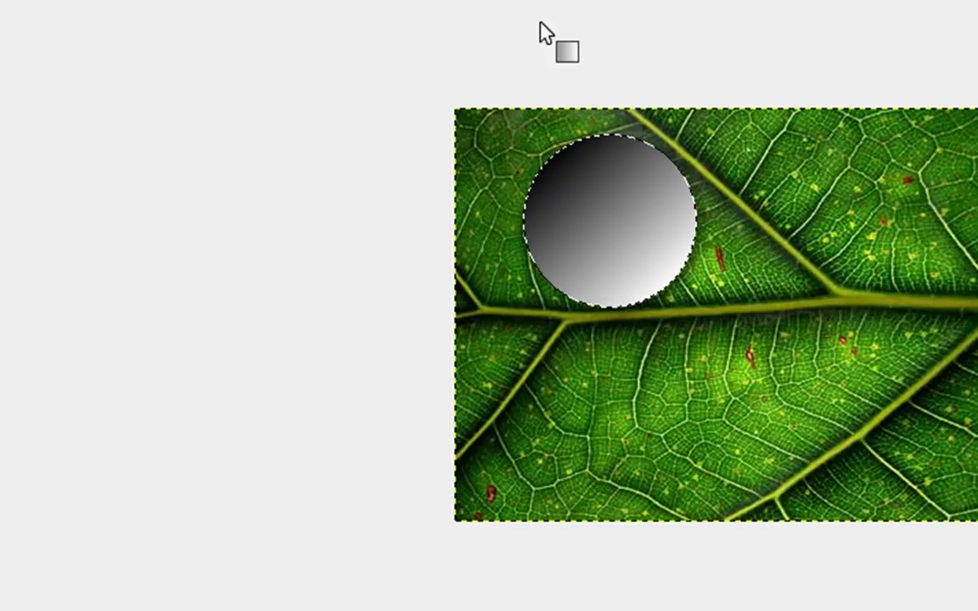
left_click(271, 23)
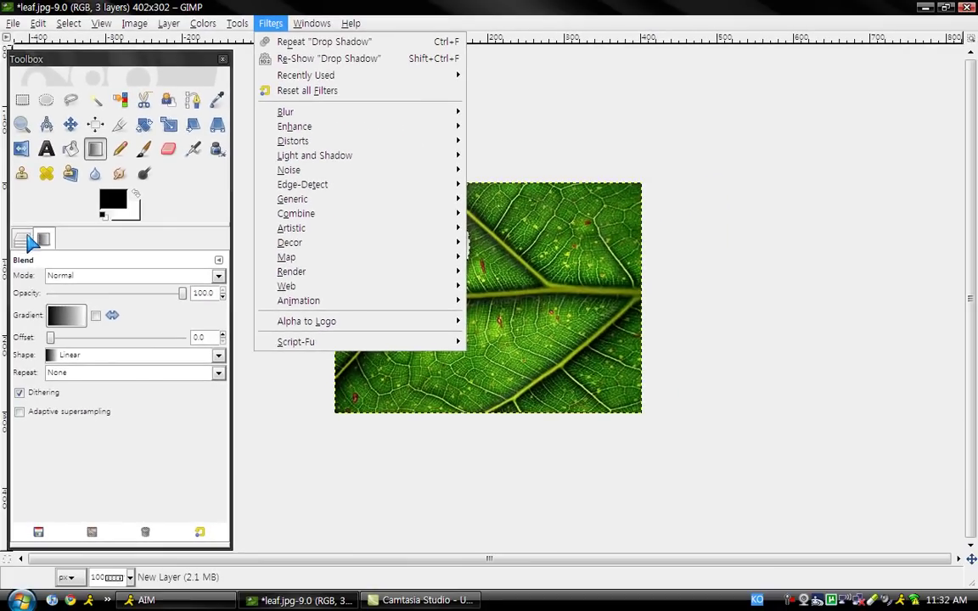
Make New Layer active and delete it, keeping only the drop shadow around the circle
left_click(26, 236)
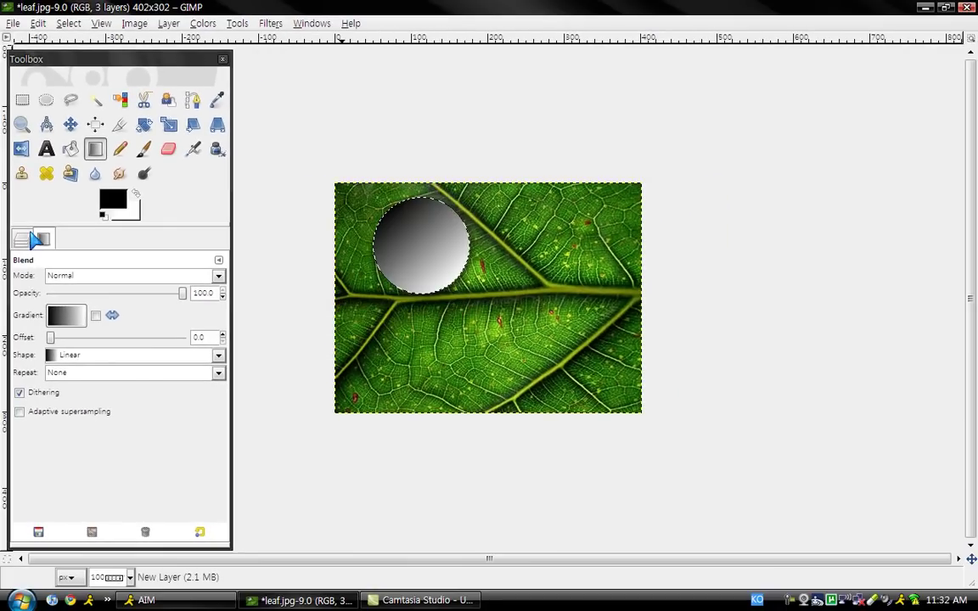
left_click(24, 239)
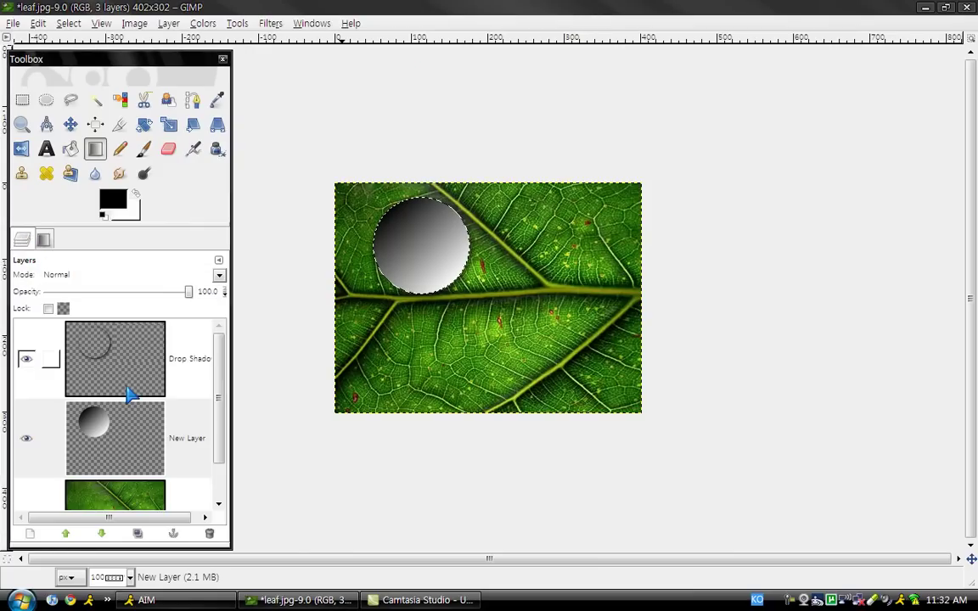
left_click(135, 434)
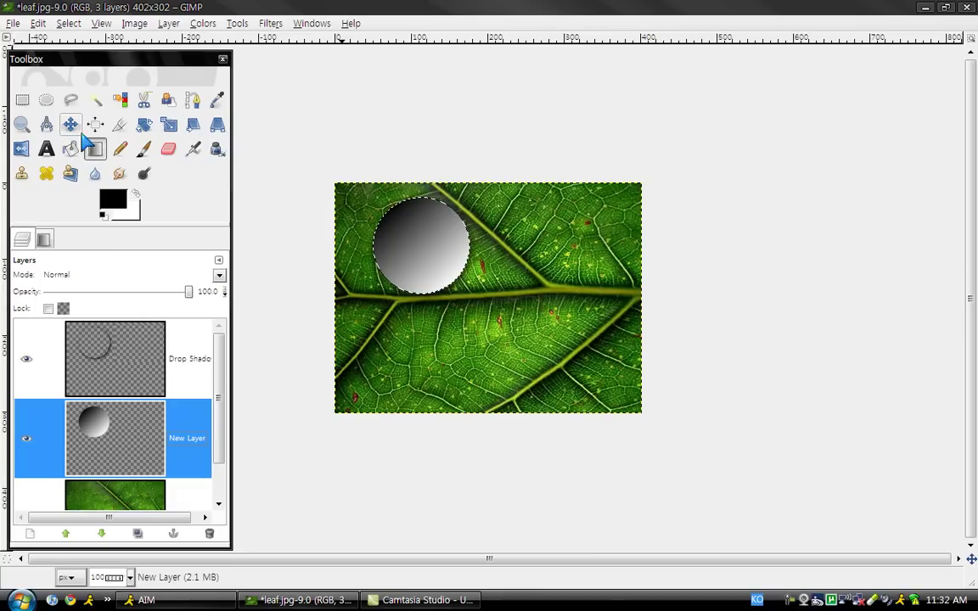
left_click(95, 149)
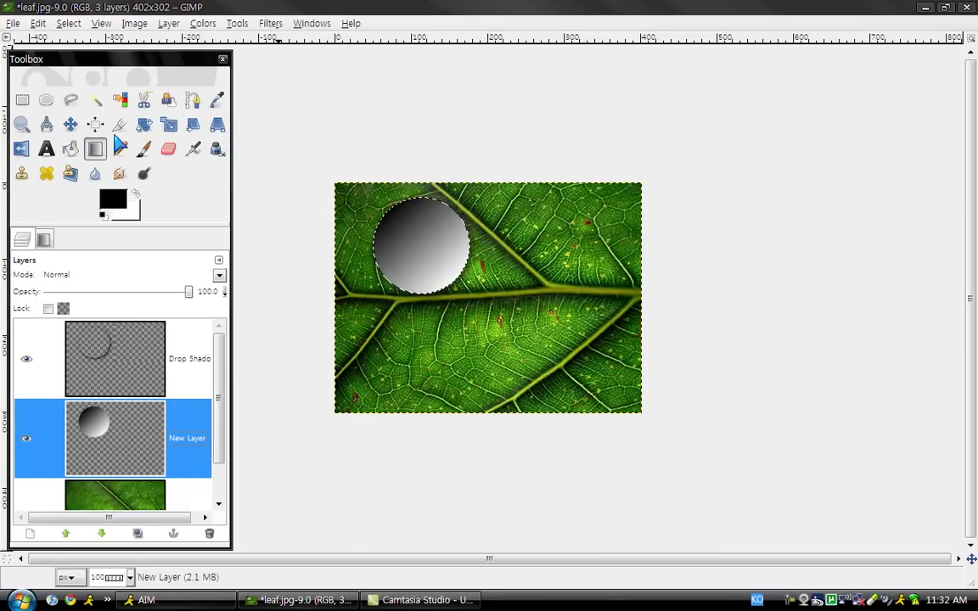
left_click(73, 126)
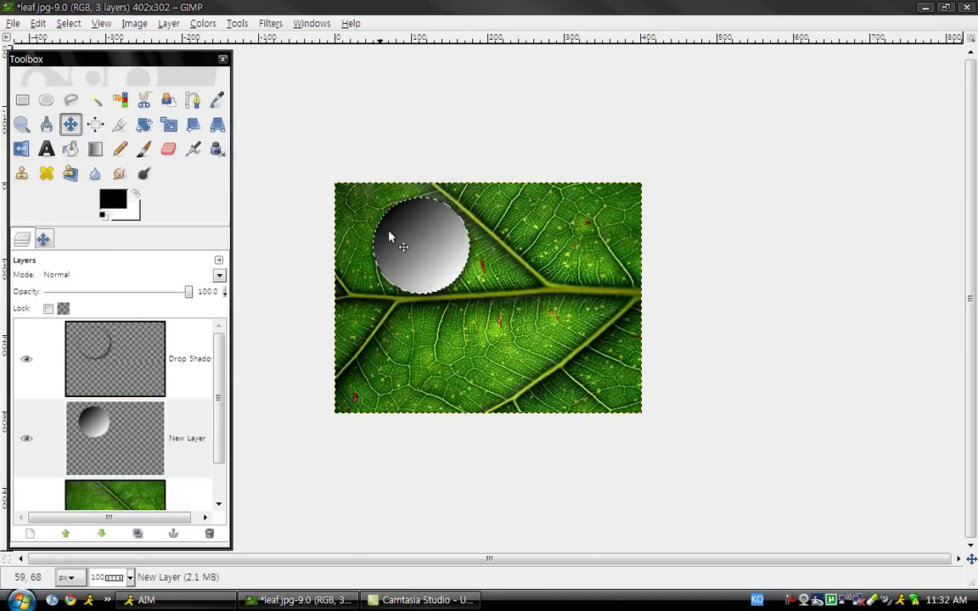
left_click_drag(389, 253, 481, 308)
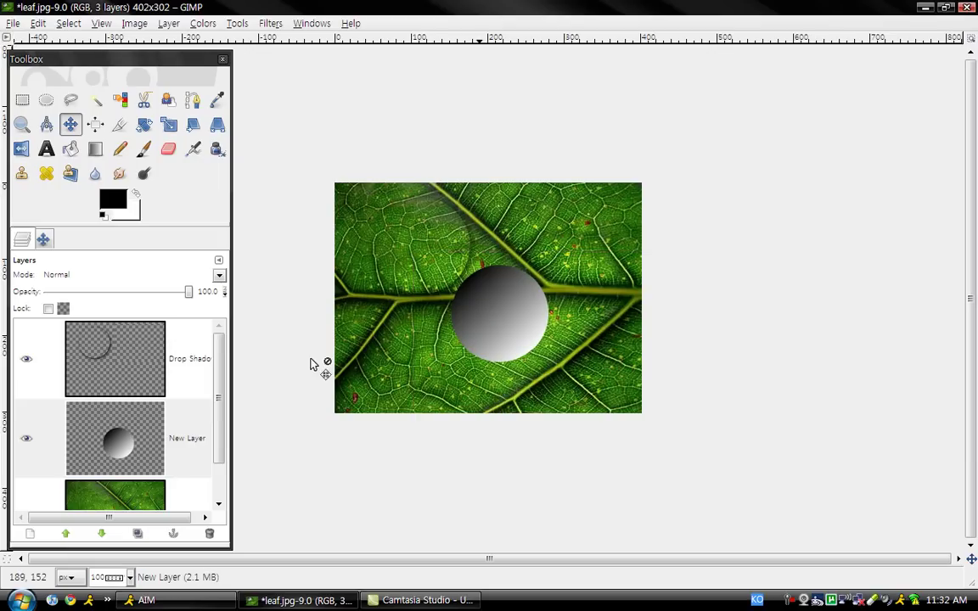
left_click(183, 427)
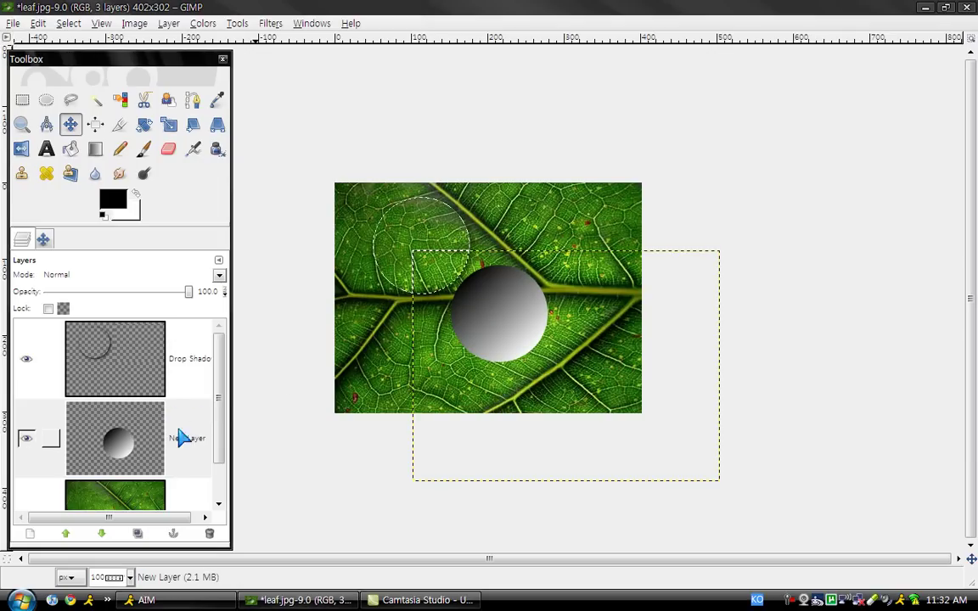
right_click(181, 438)
left_click(207, 126)
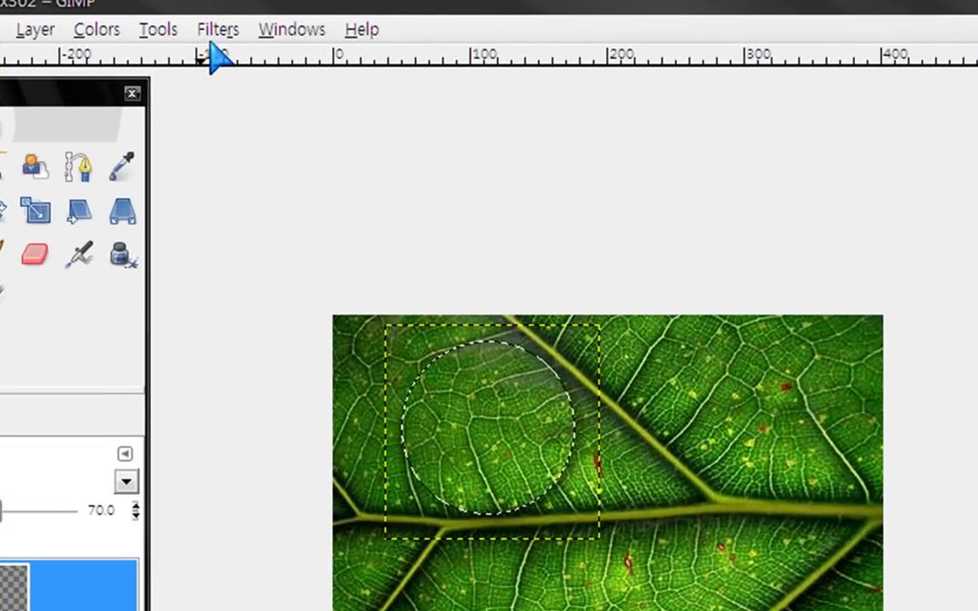
Add a second Drop Shadow with offset −3, −3 and opacity 30
left_click(219, 29)
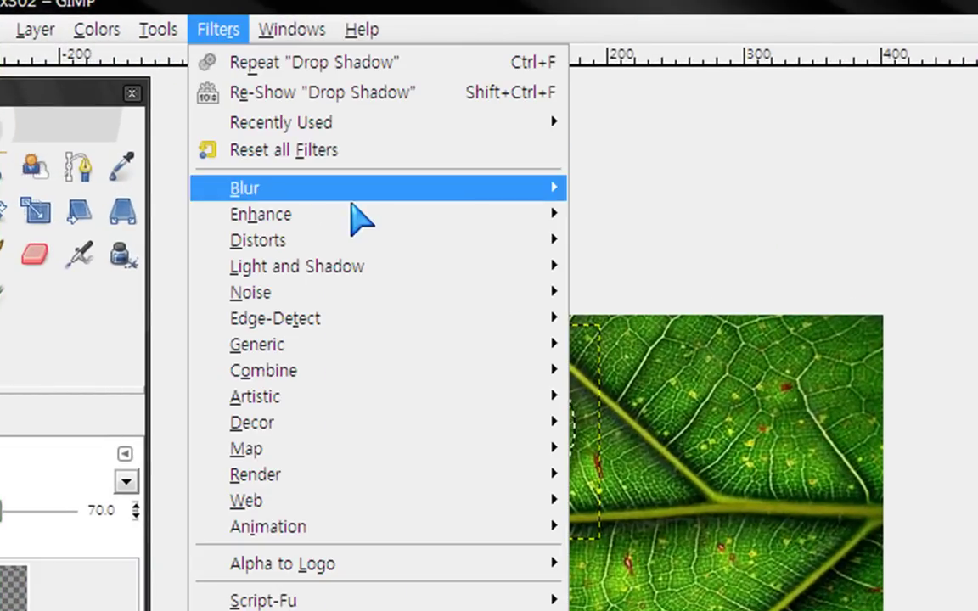
mouse_move(524, 267)
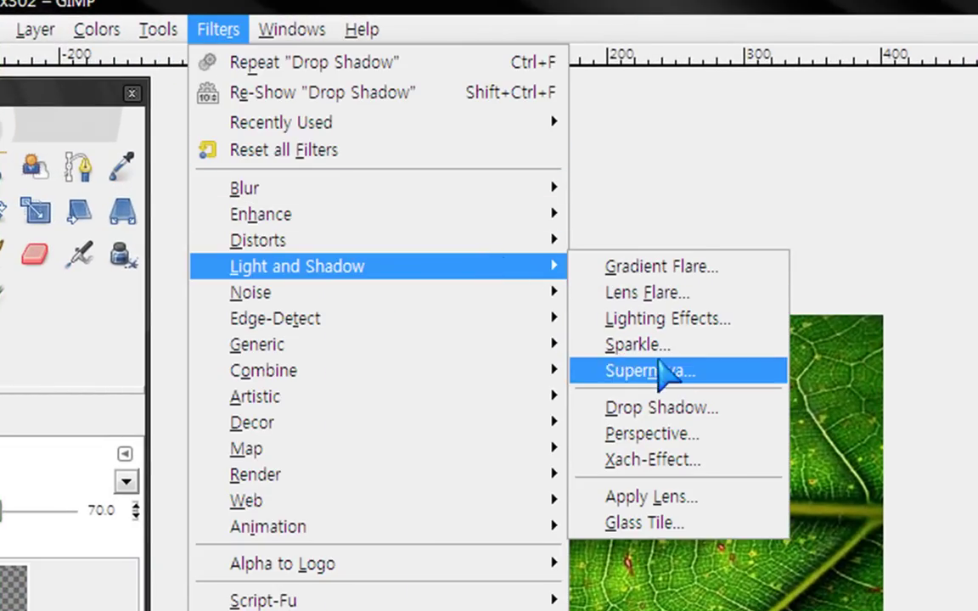
left_click(667, 411)
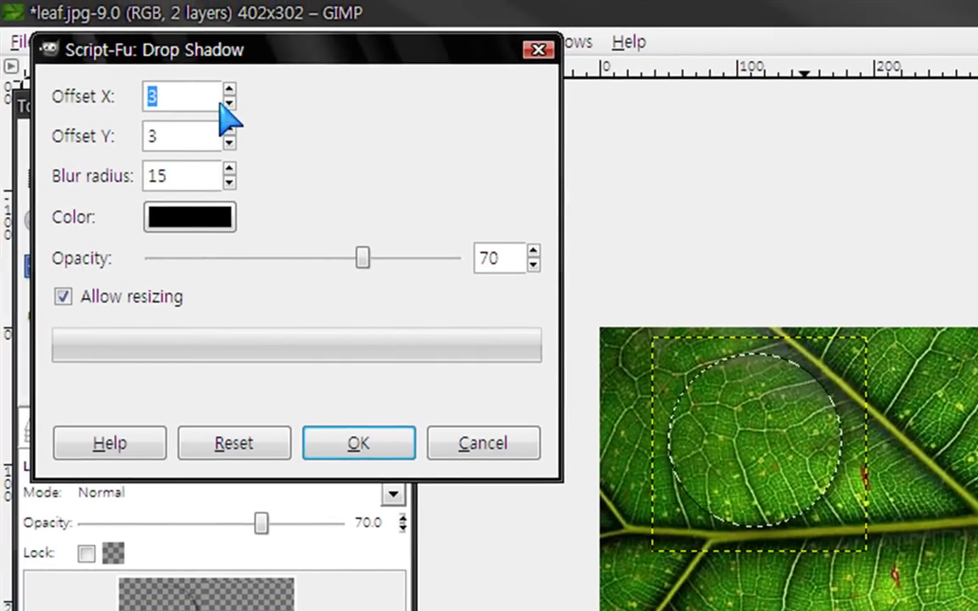
type("-3")
left_click(188, 143)
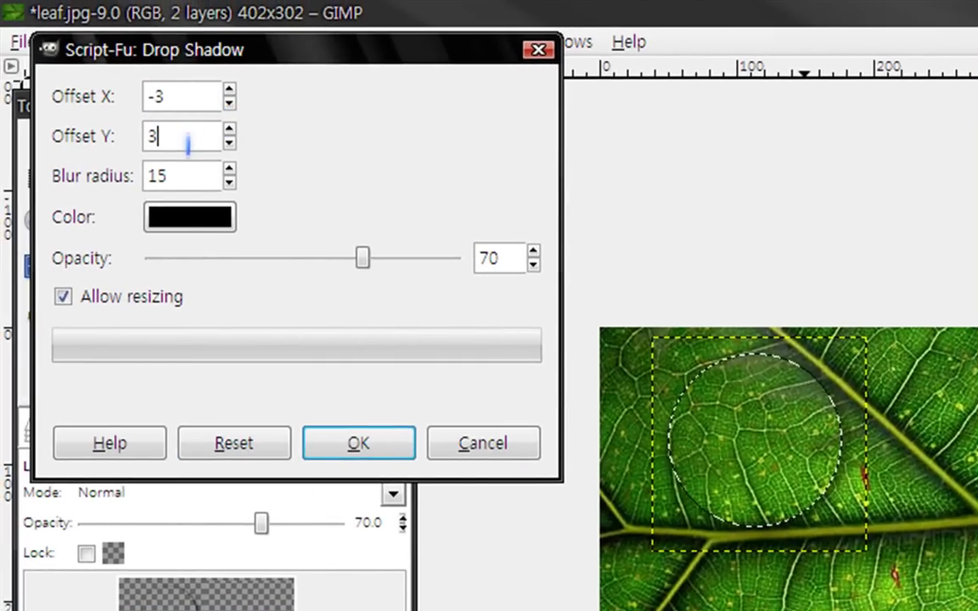
key("BackSpace")
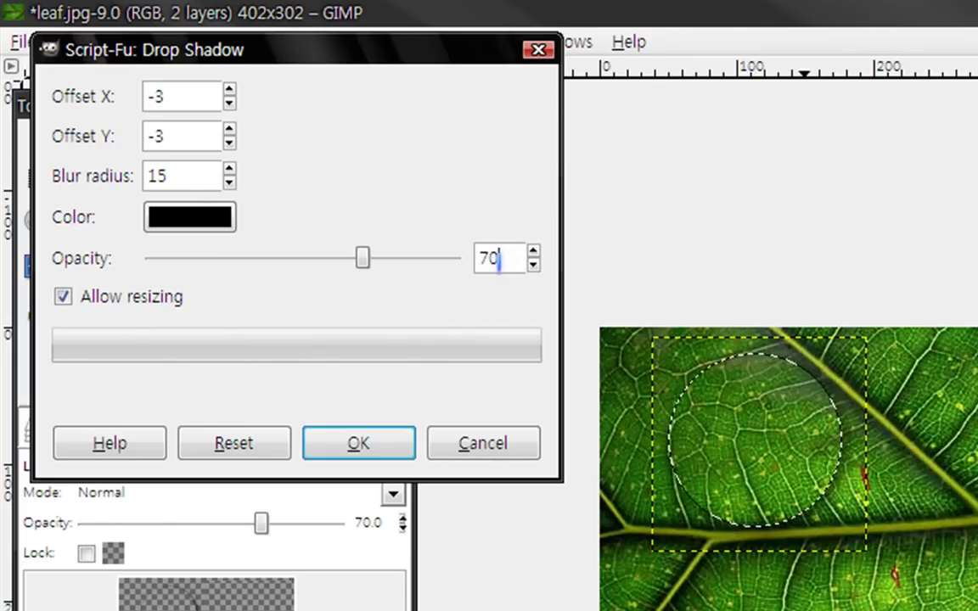
double_click(499, 259)
type("30")
key("Return")
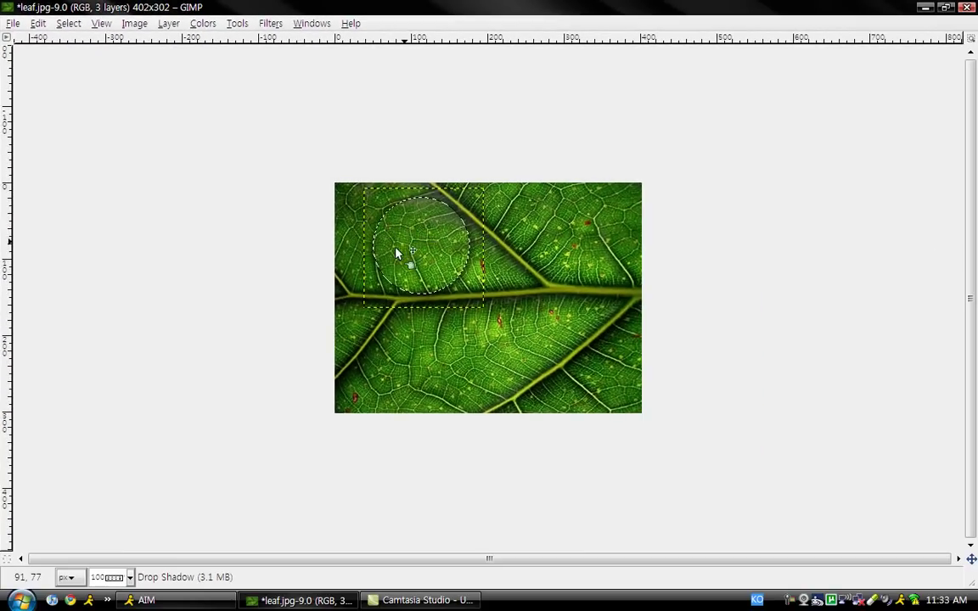
Undo a stray layer move, then set the Paintbrush to Circle Fuzzy (15) at scale 3.10
mouse_move(424, 253)
left_mouse_down()
mouse_move(423, 271)
mouse_move(418, 243)
left_mouse_up()
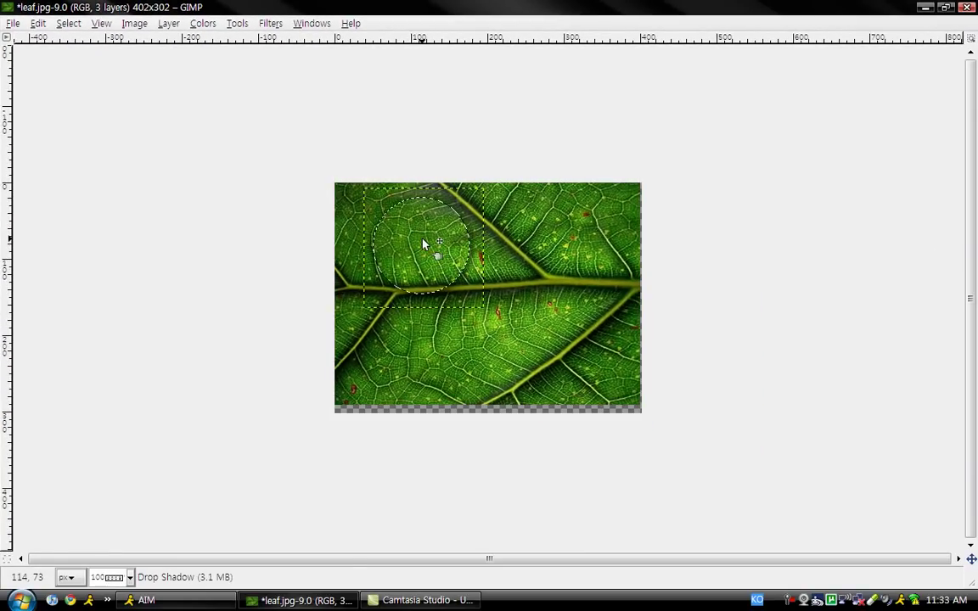
key("ctrl+z")
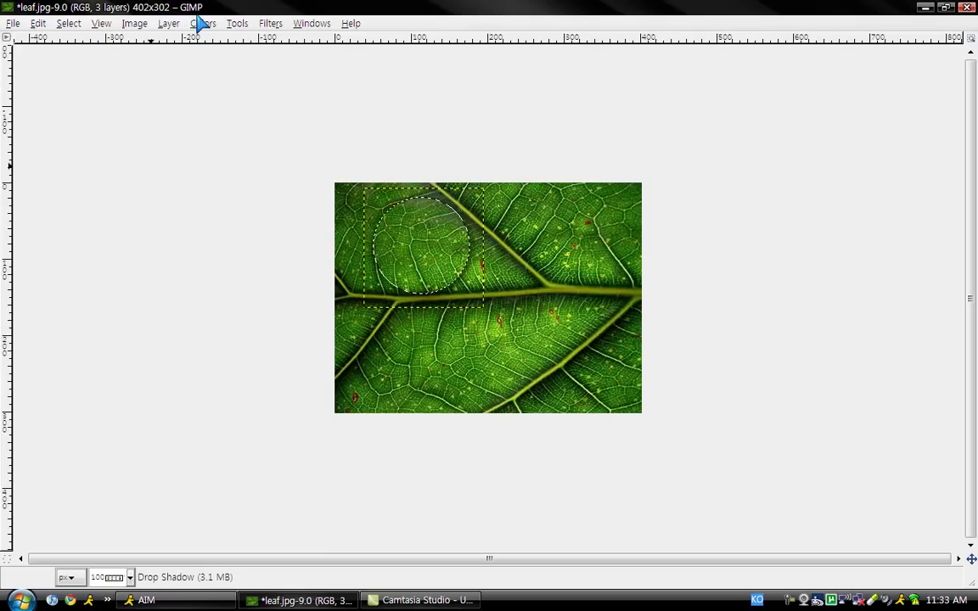
left_click(134, 24)
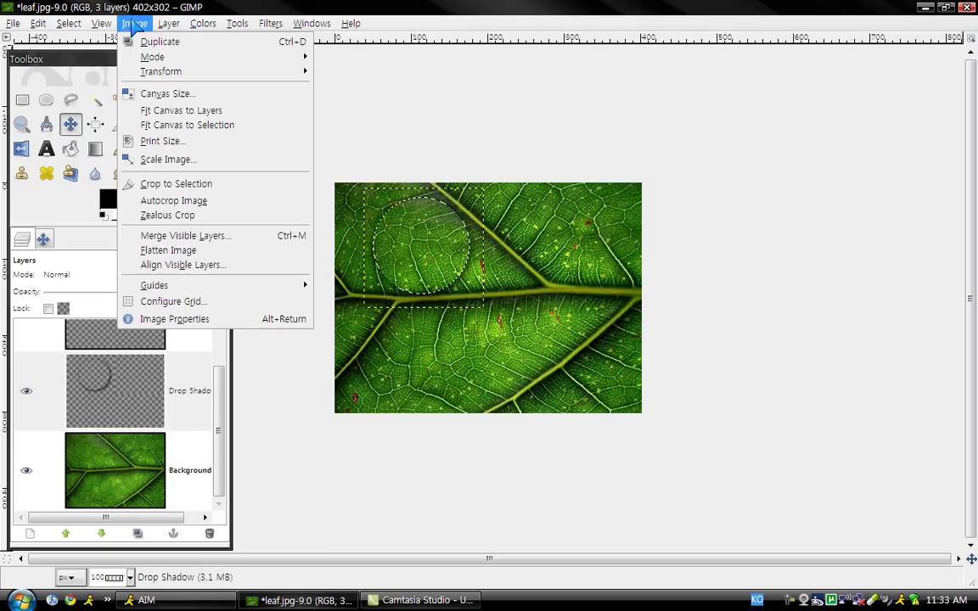
left_click(42, 239)
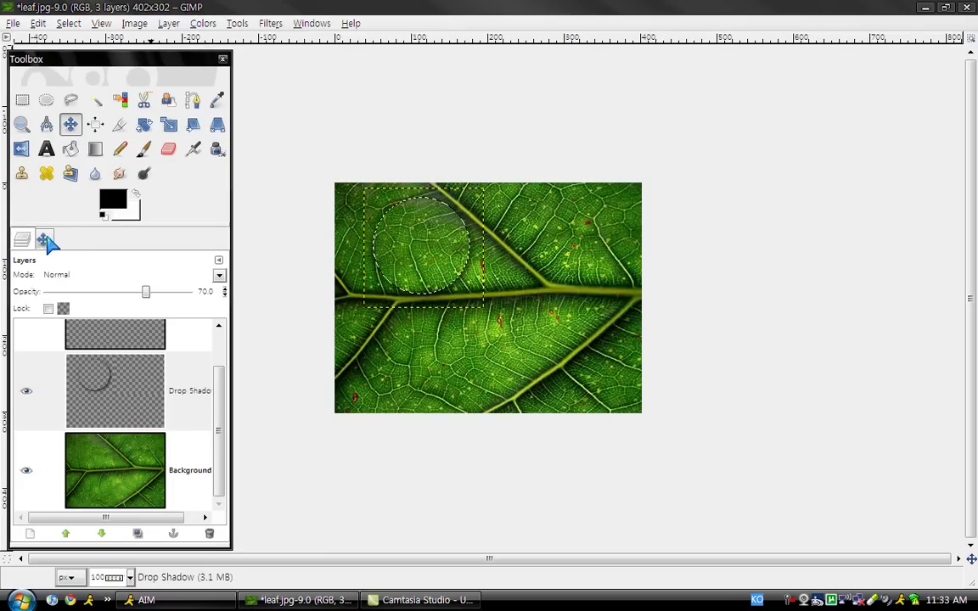
left_click(45, 239)
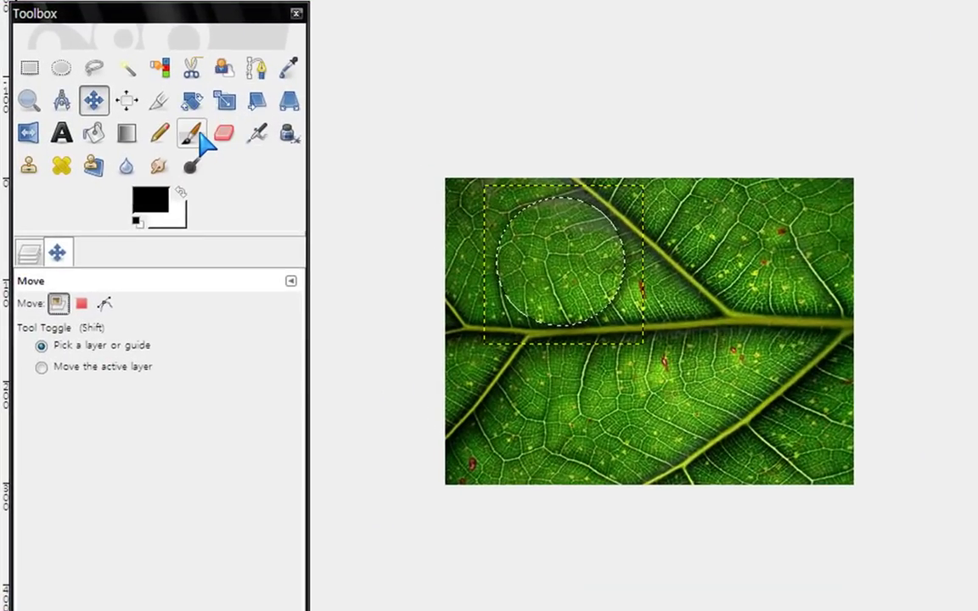
left_click(144, 148)
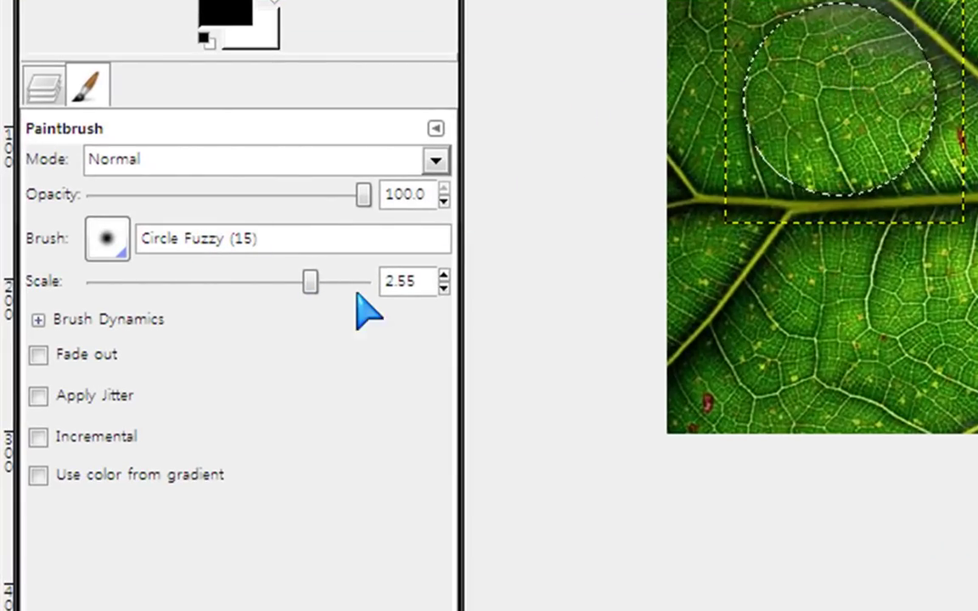
left_click_drag(321, 286, 352, 298)
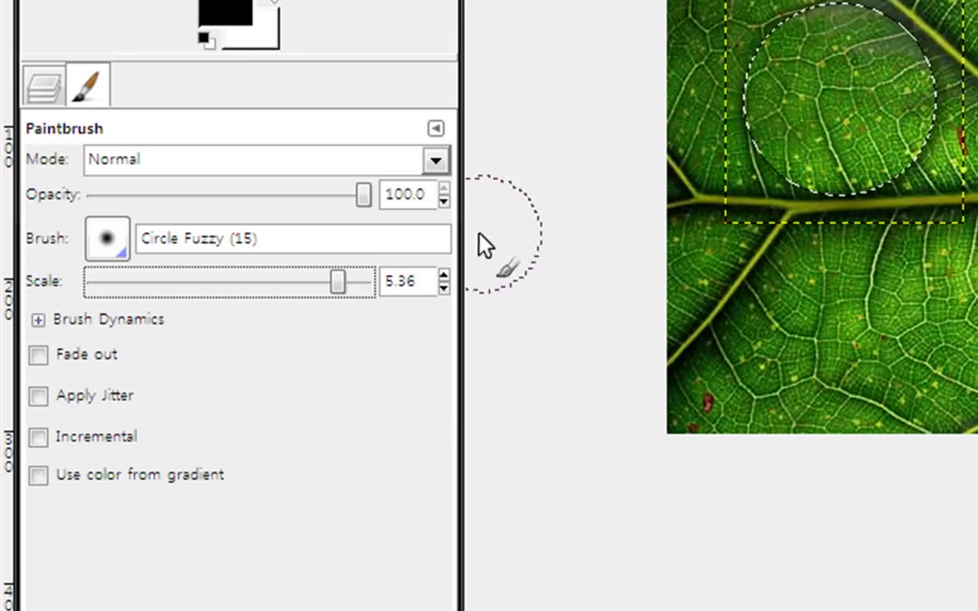
left_click_drag(333, 273, 309, 274)
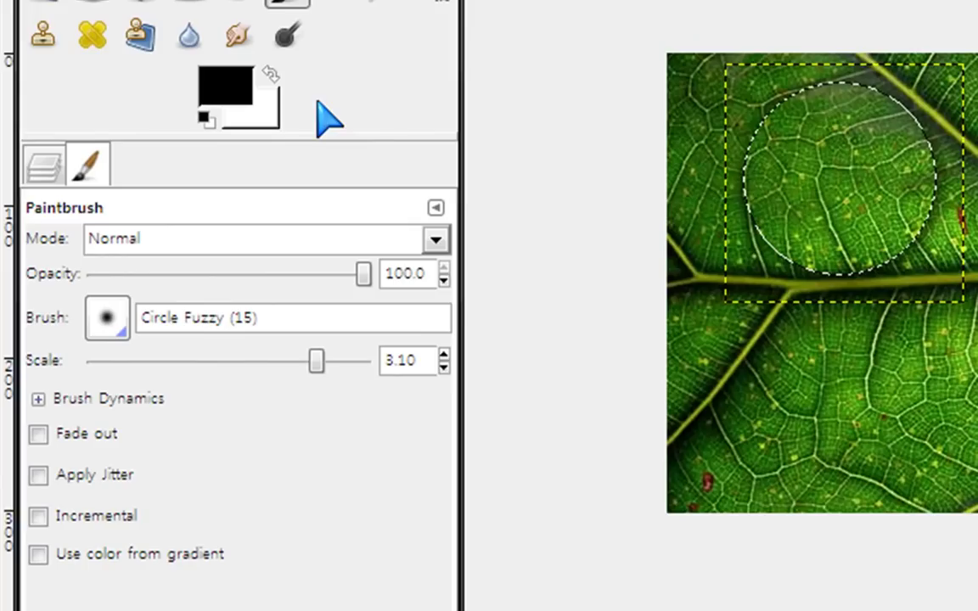
Set the foreground colour to white for the raindrop's highlight
left_click(276, 98)
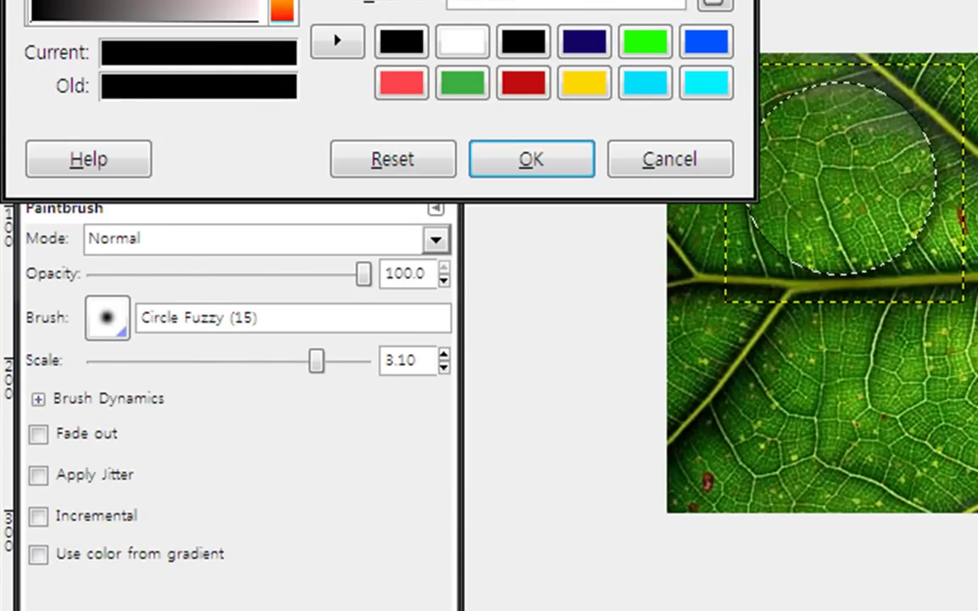
left_click(259, 8)
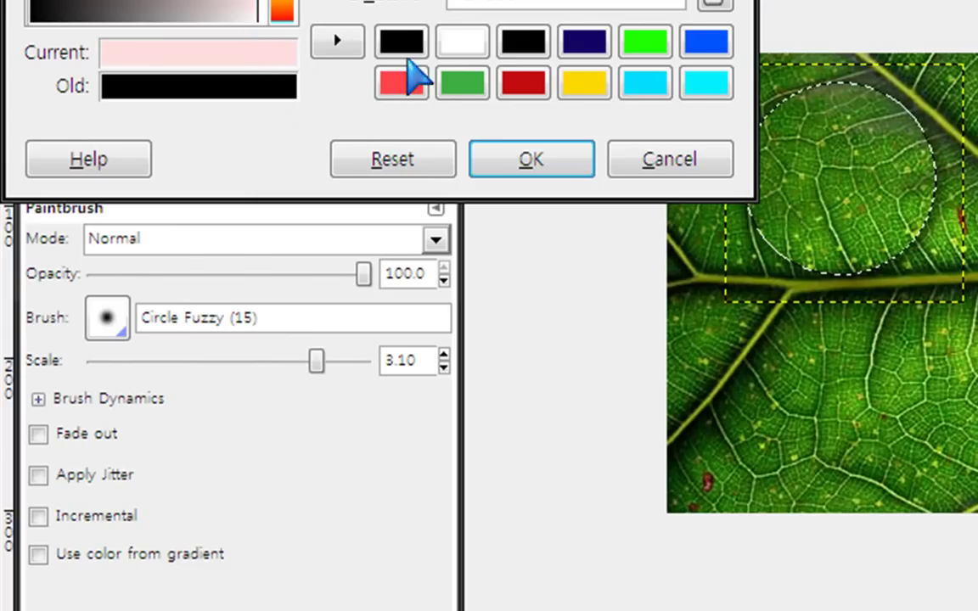
left_click(463, 46)
left_click(532, 162)
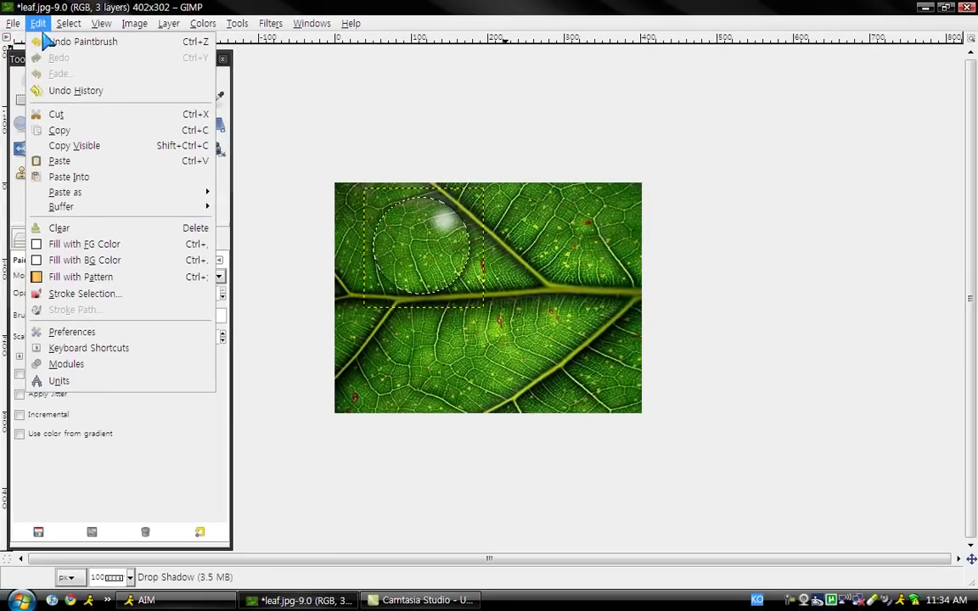
Remove the selection with Select > None and make the Background layer active
mouse_move(67, 25)
left_click(101, 61)
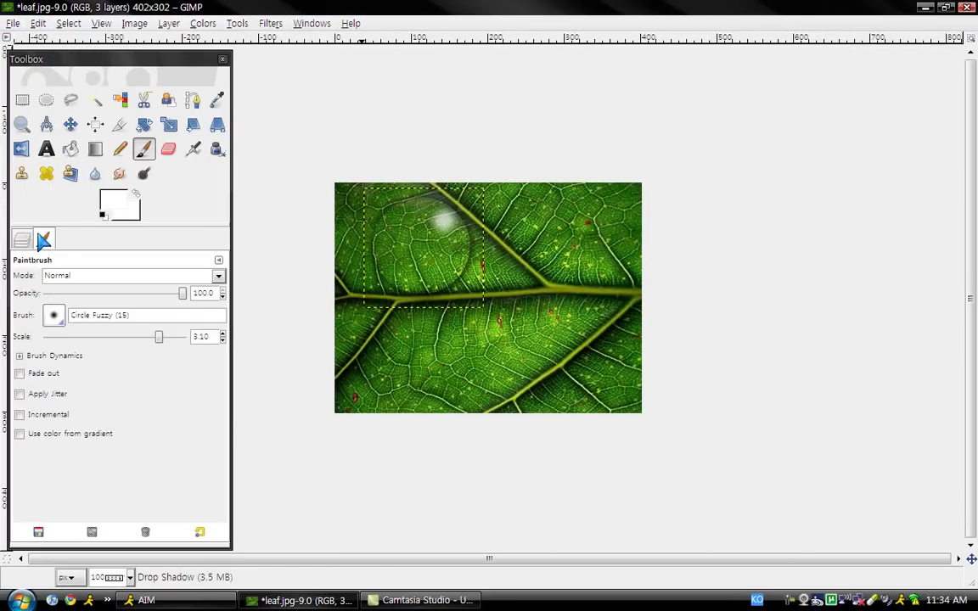
left_click(22, 239)
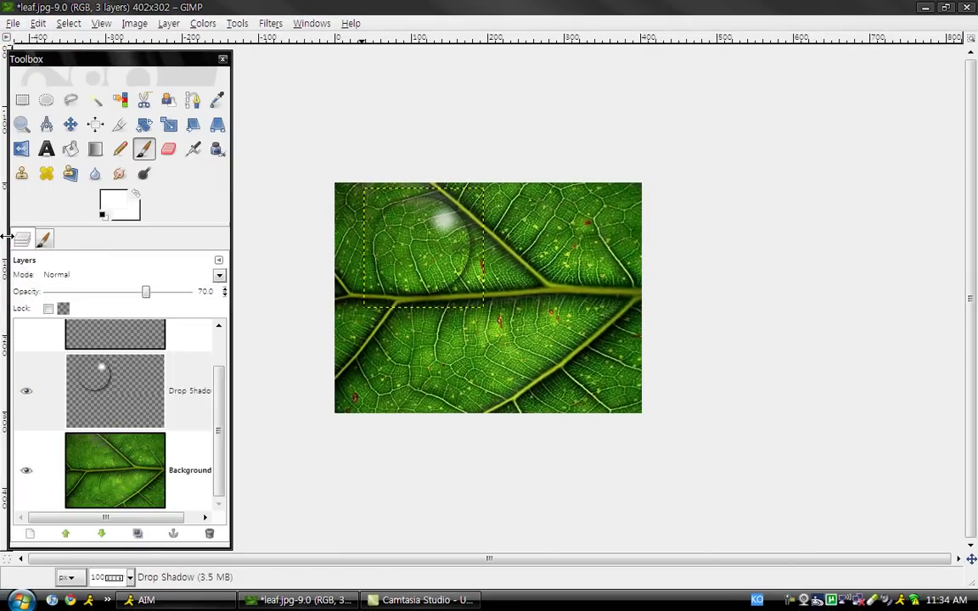
left_click(100, 469)
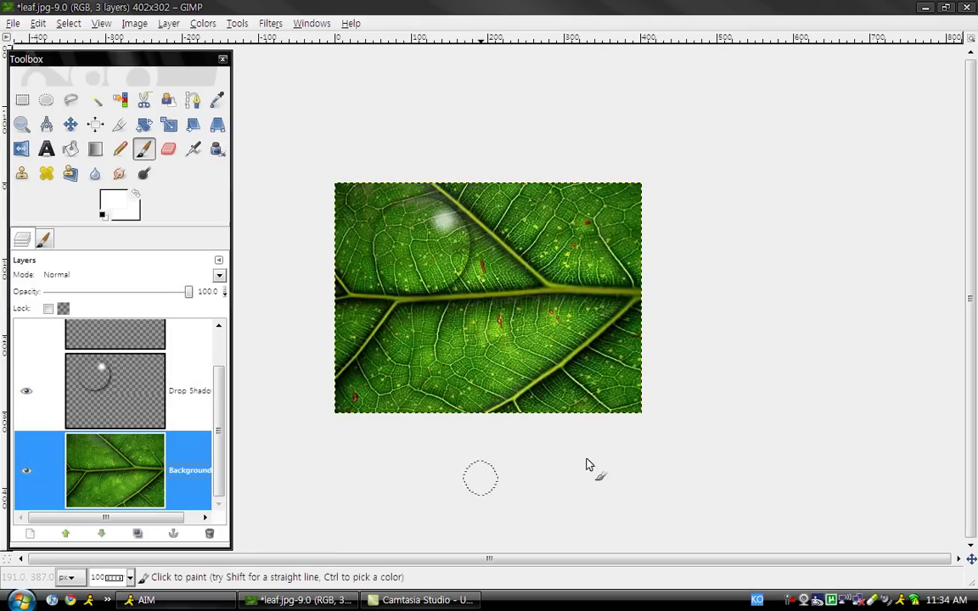